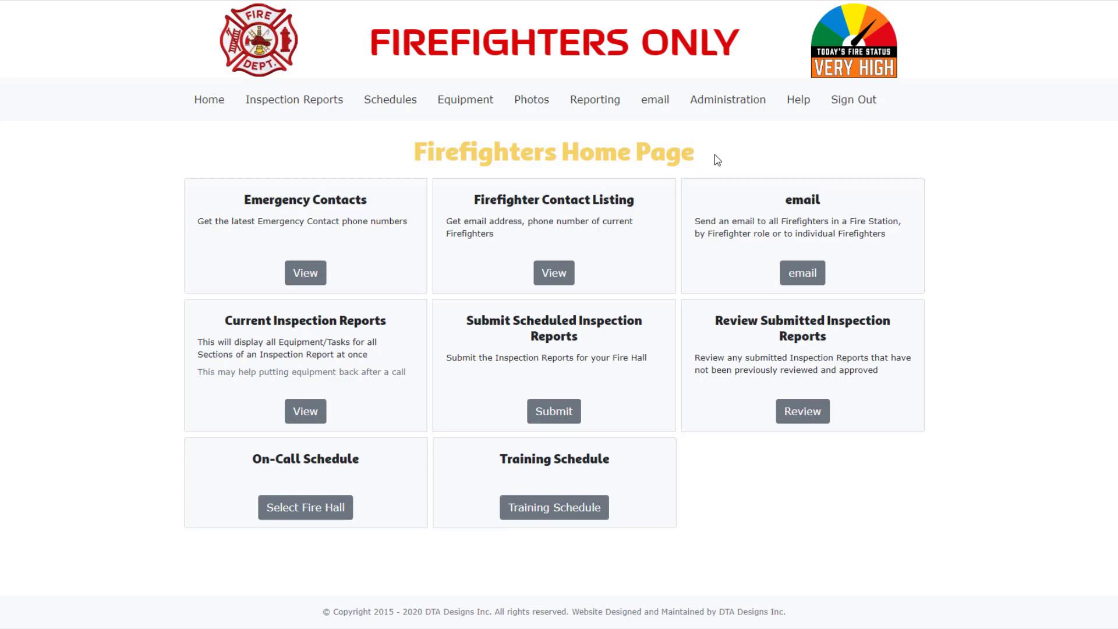
# Show the full list of burn permits through Administration > Burn Permits > List Burn Permits
pyautogui.click(725, 107)
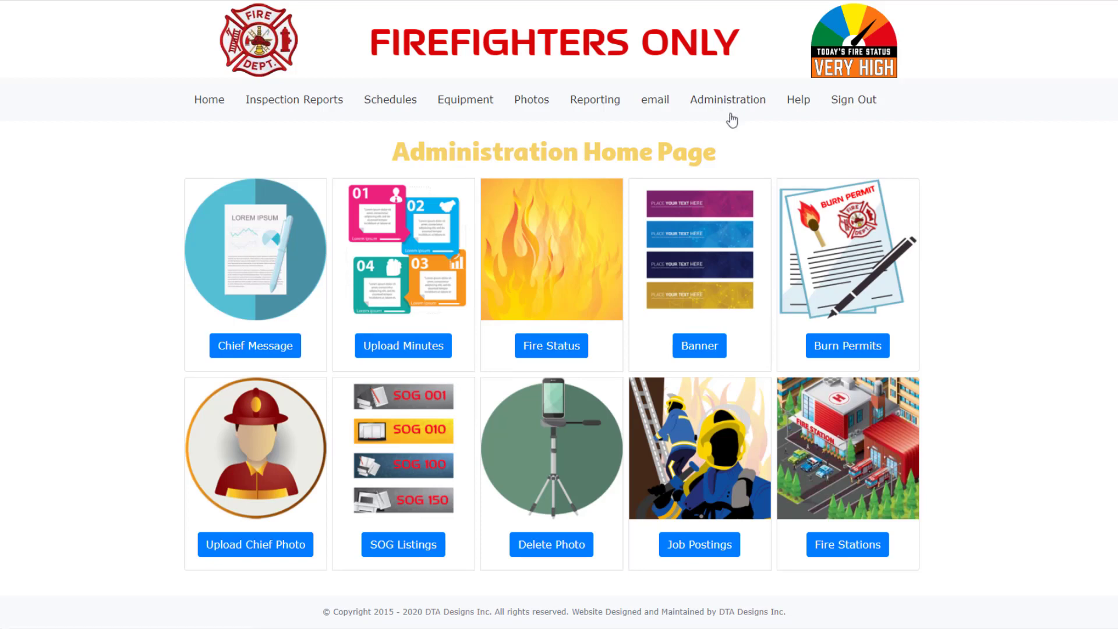
pyautogui.click(856, 346)
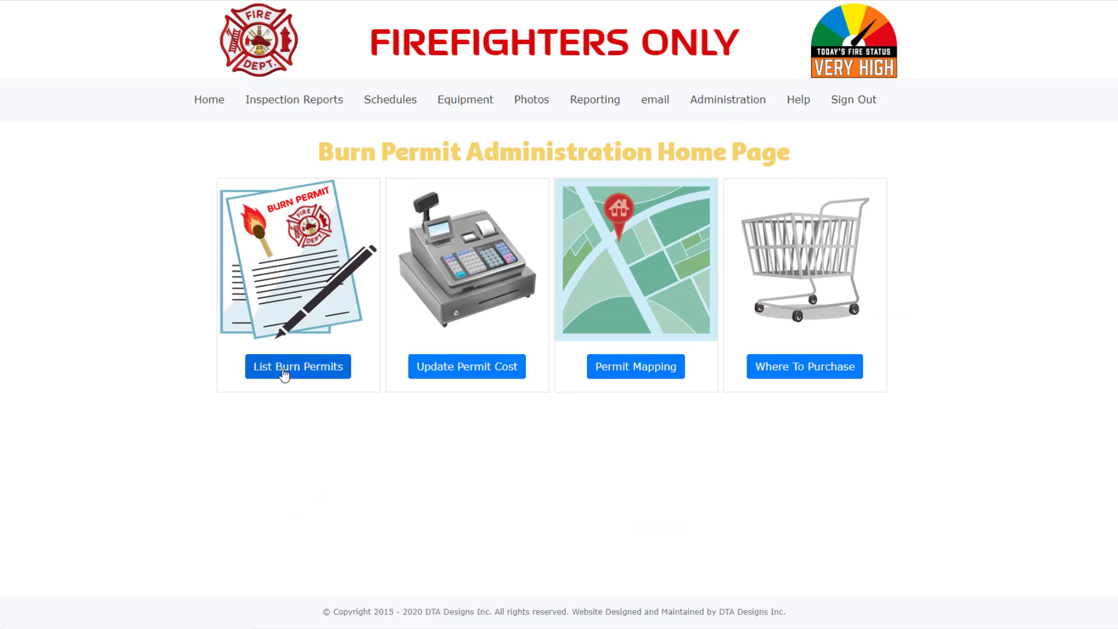
pyautogui.click(285, 368)
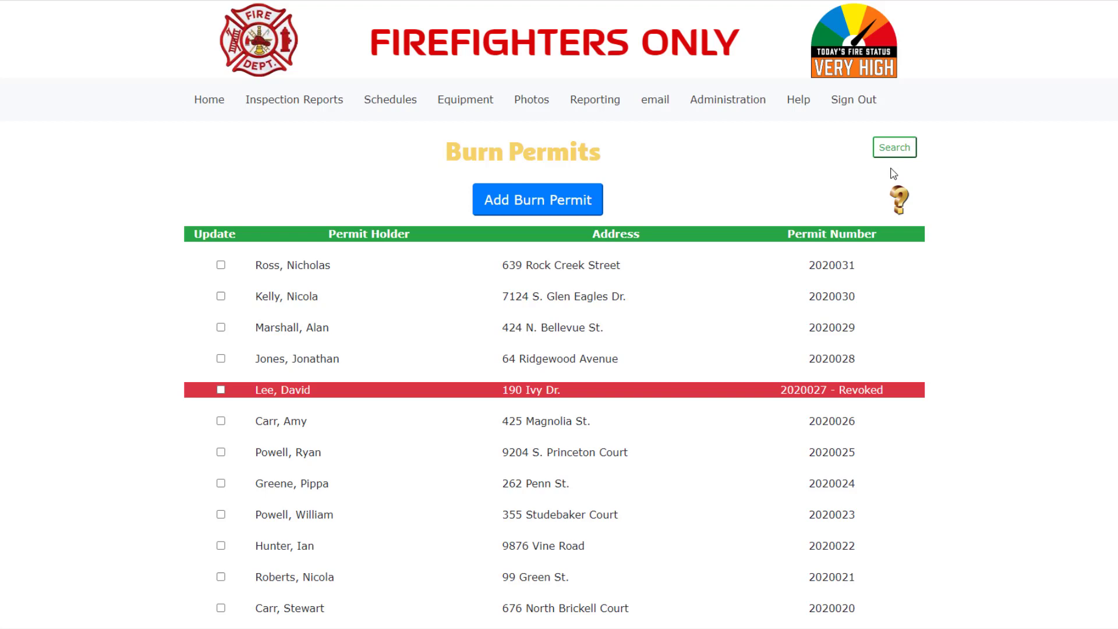
# Search burn permits by last name 'c' to list the four C-surname holders
pyautogui.click(887, 150)
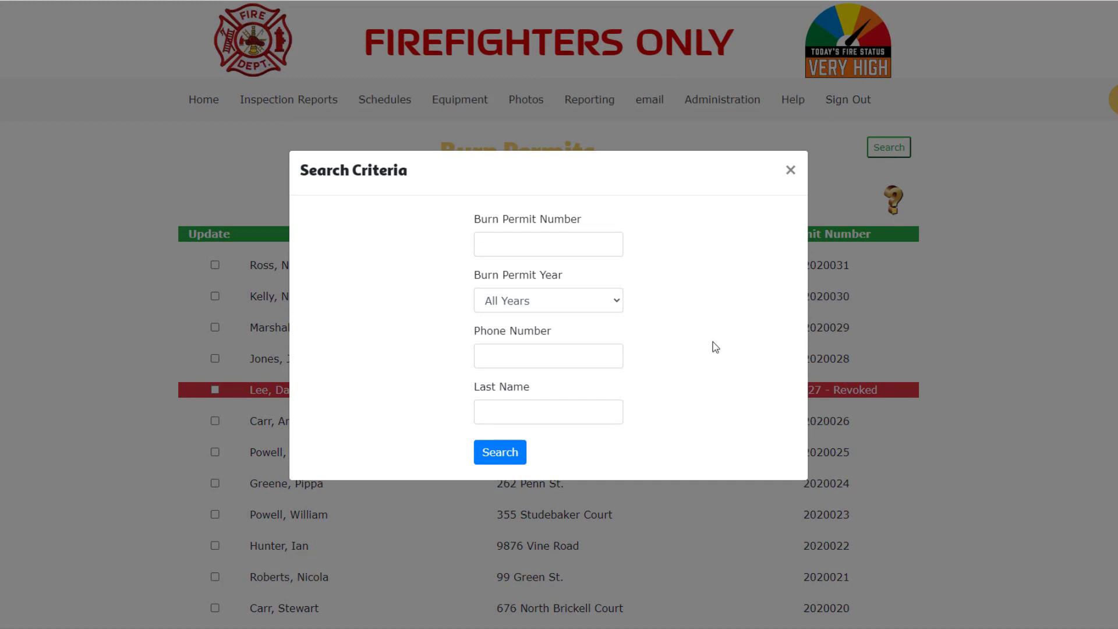
pyautogui.click(525, 413)
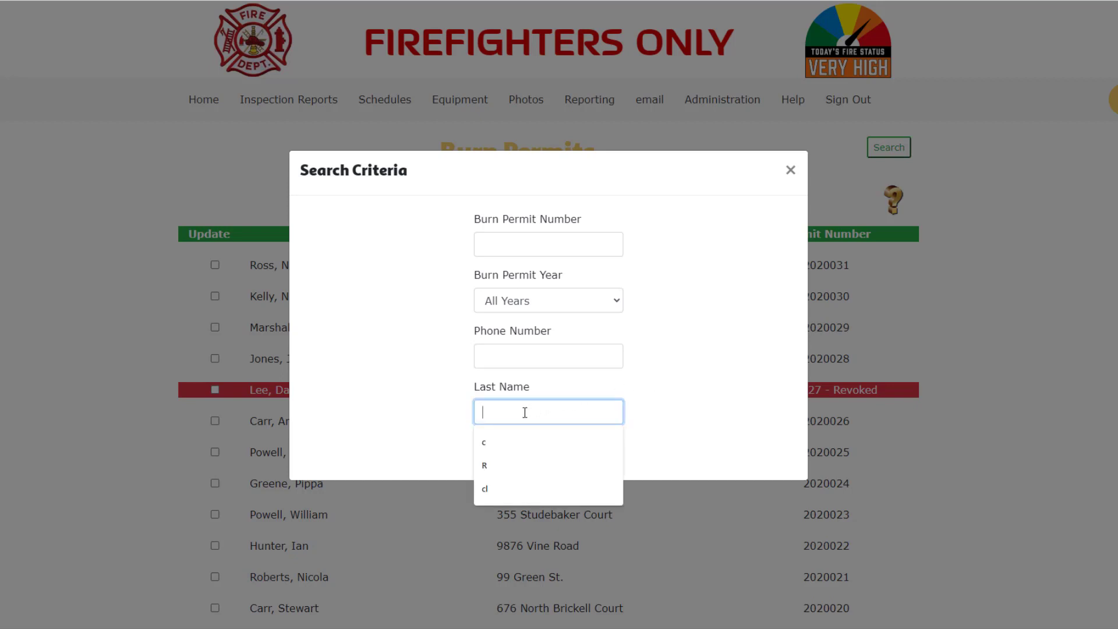
pyautogui.click(519, 435)
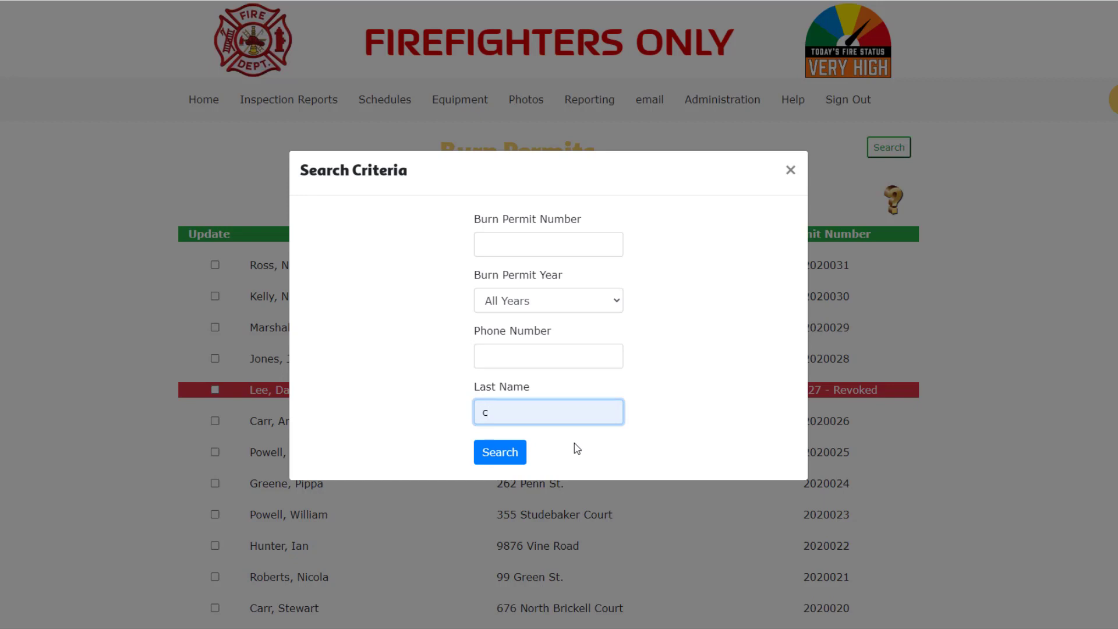
pyautogui.click(514, 454)
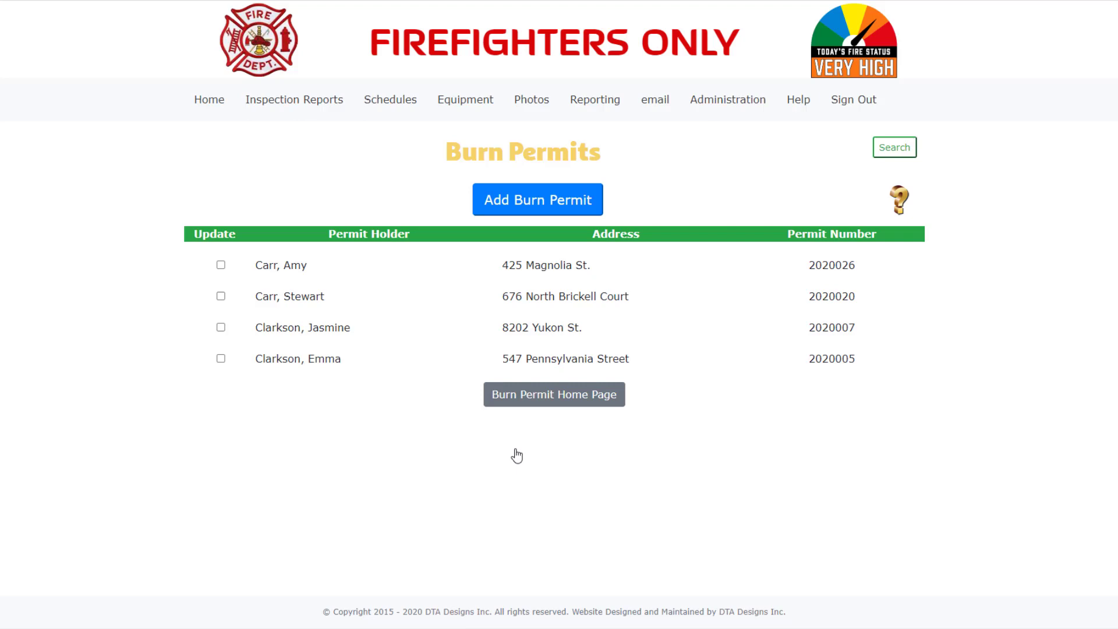
# Search burn permits for year 2020 to restore the full unfiltered list
pyautogui.click(896, 147)
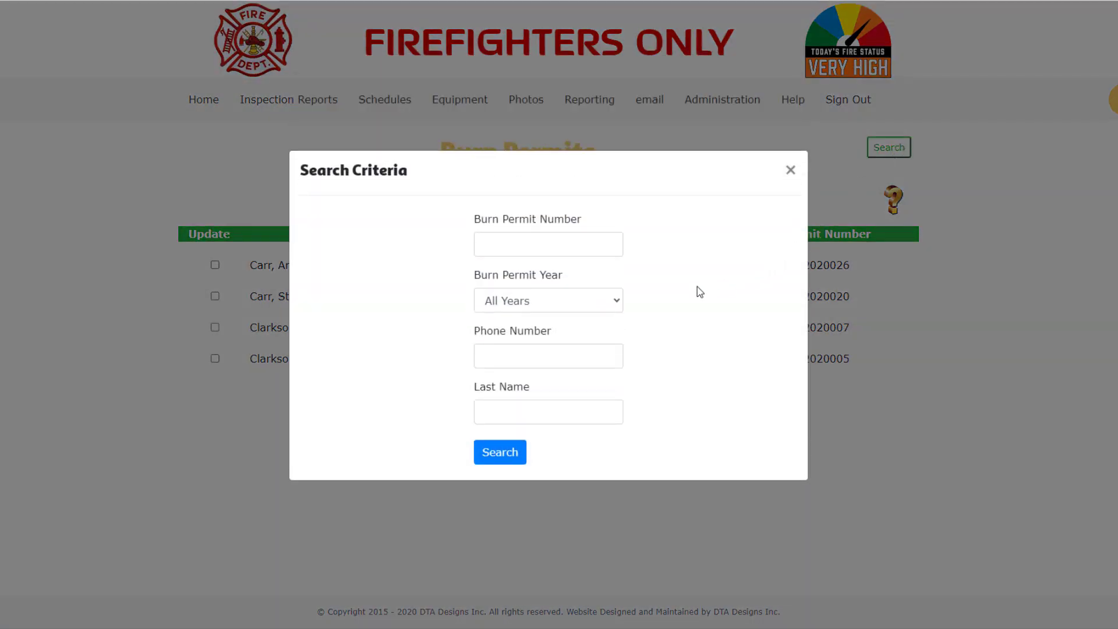
pyautogui.click(620, 303)
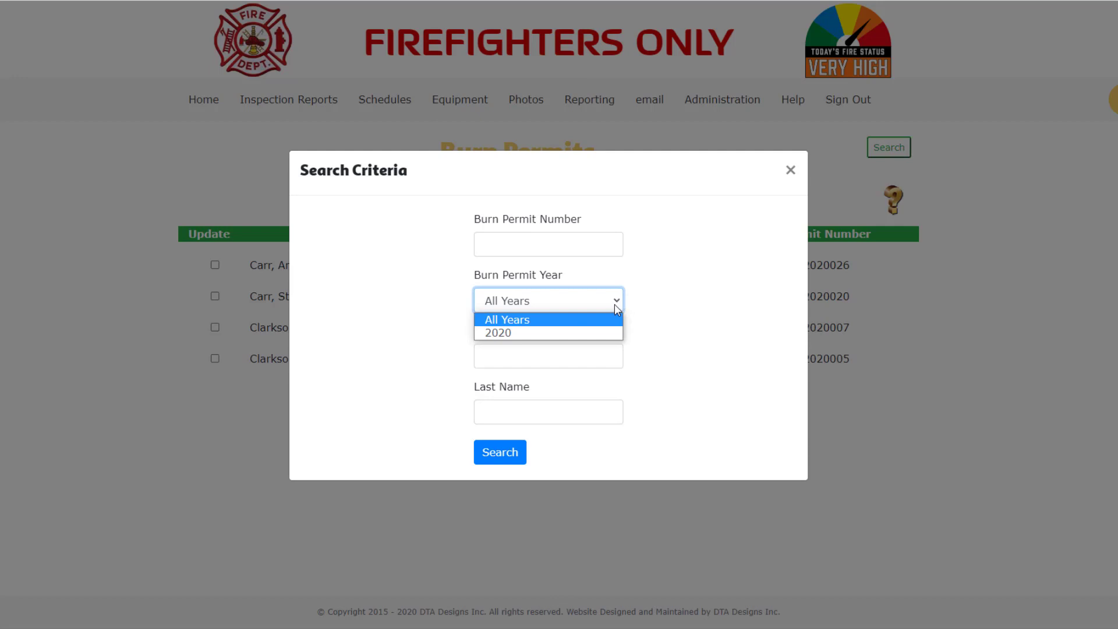
pyautogui.click(600, 332)
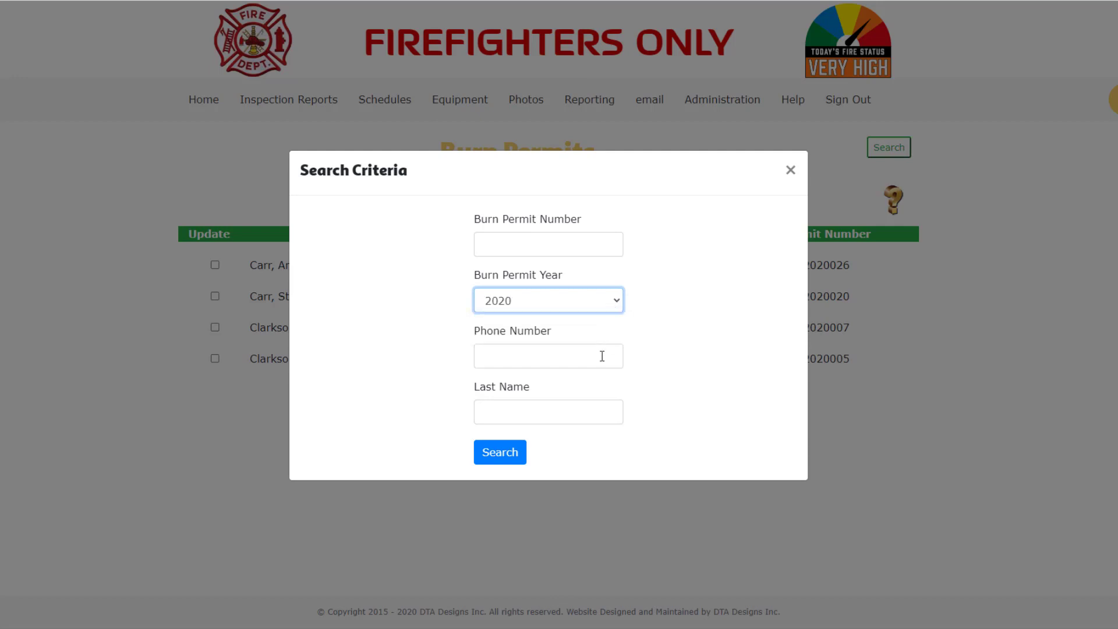
pyautogui.click(511, 459)
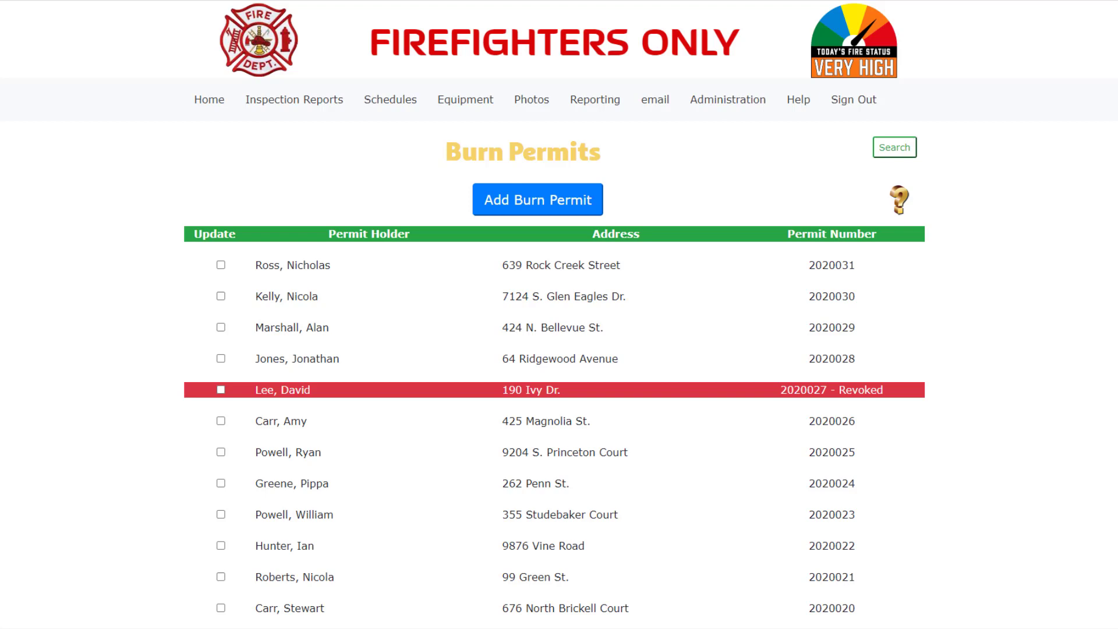
# Open the revoked permit's maintenance page to view its revocation reason, then start reinstating it
pyautogui.click(222, 391)
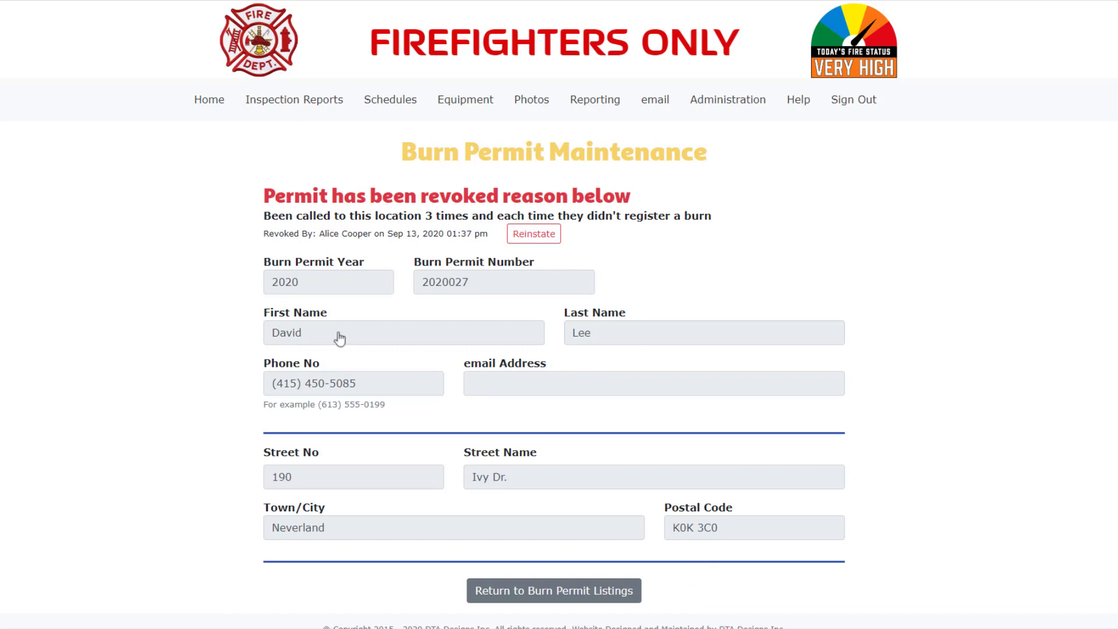
pyautogui.click(532, 236)
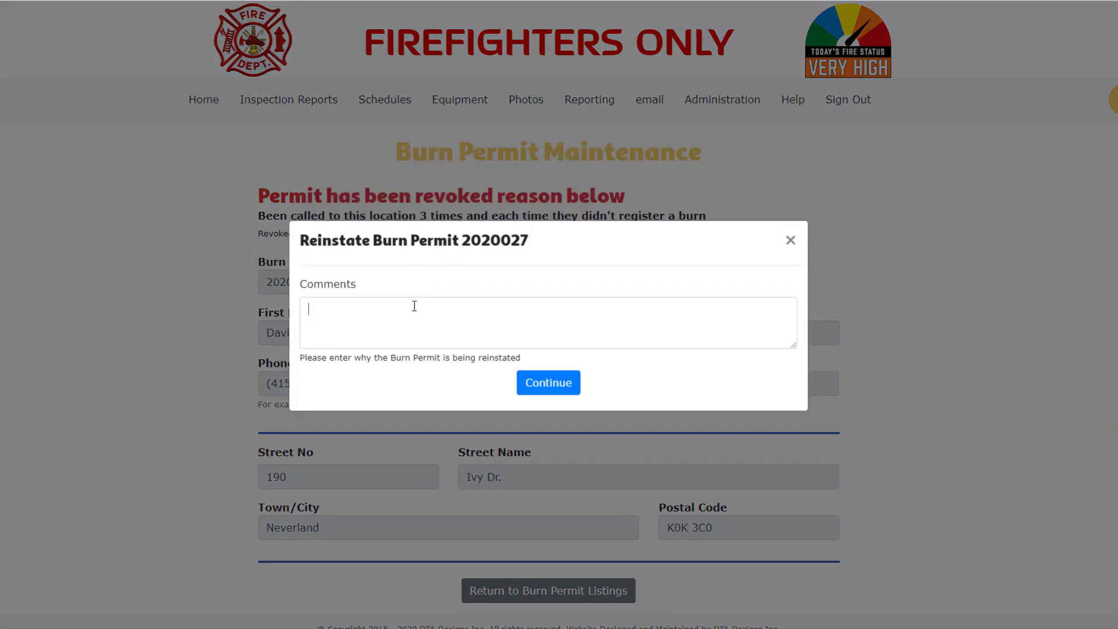
# Reinstate the permit with a comment that the holder promised to call from now on
pyautogui.click(414, 306)
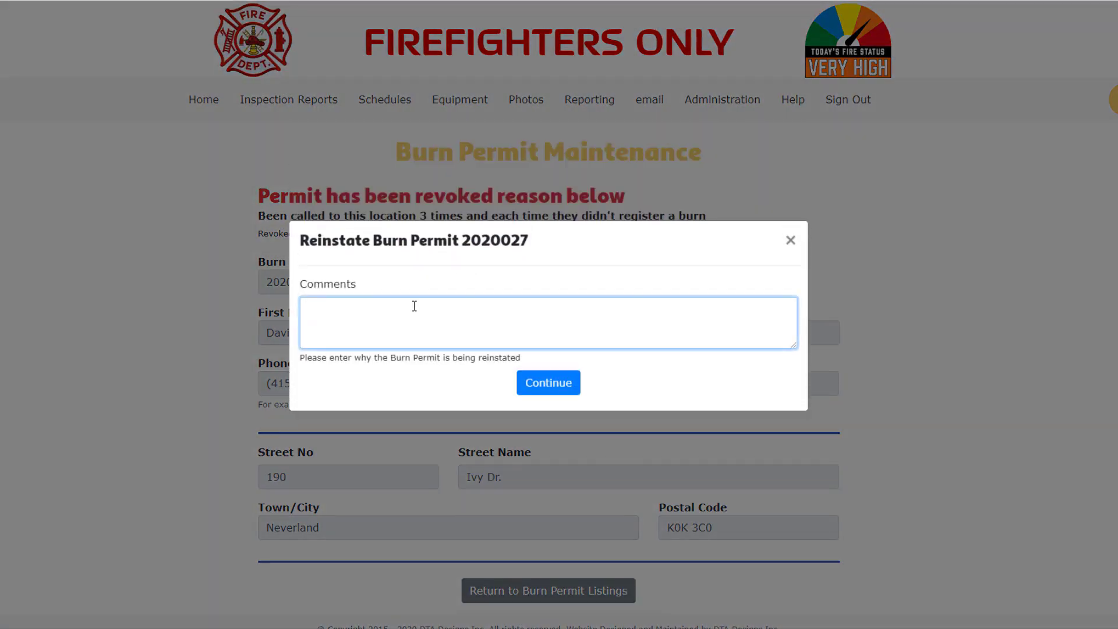
pyautogui.write('David assured me that he will call')
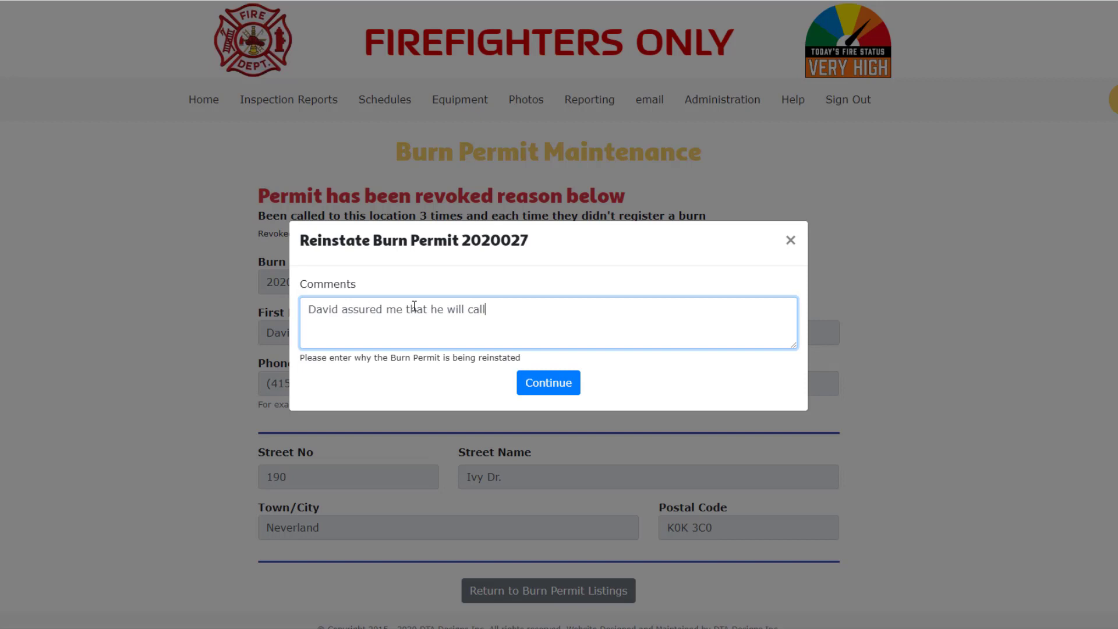
pyautogui.write(' from now on')
pyautogui.click(575, 387)
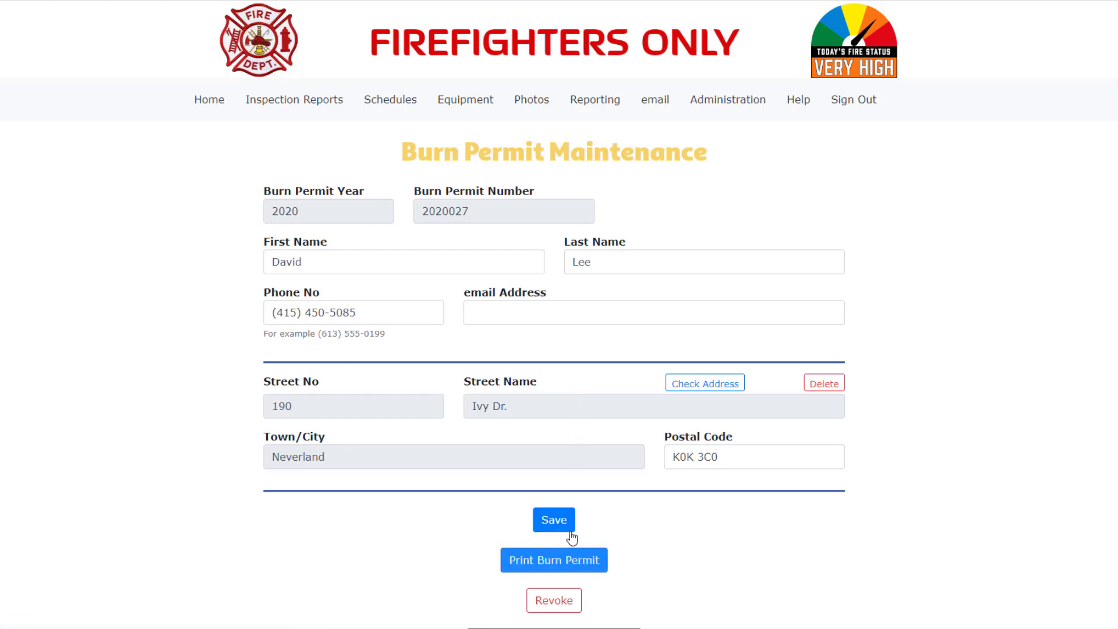
# Return to the Burn Permit Listings page from the permit's maintenance page
pyautogui.scroll(-1, 572, 537)
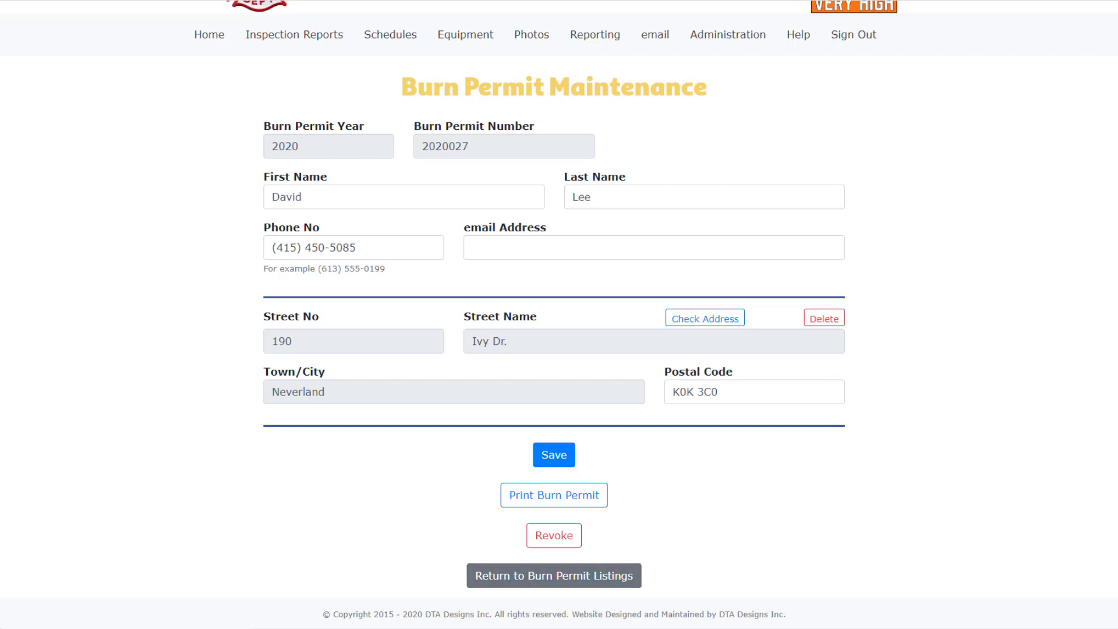
pyautogui.scroll(-1, 639, 600)
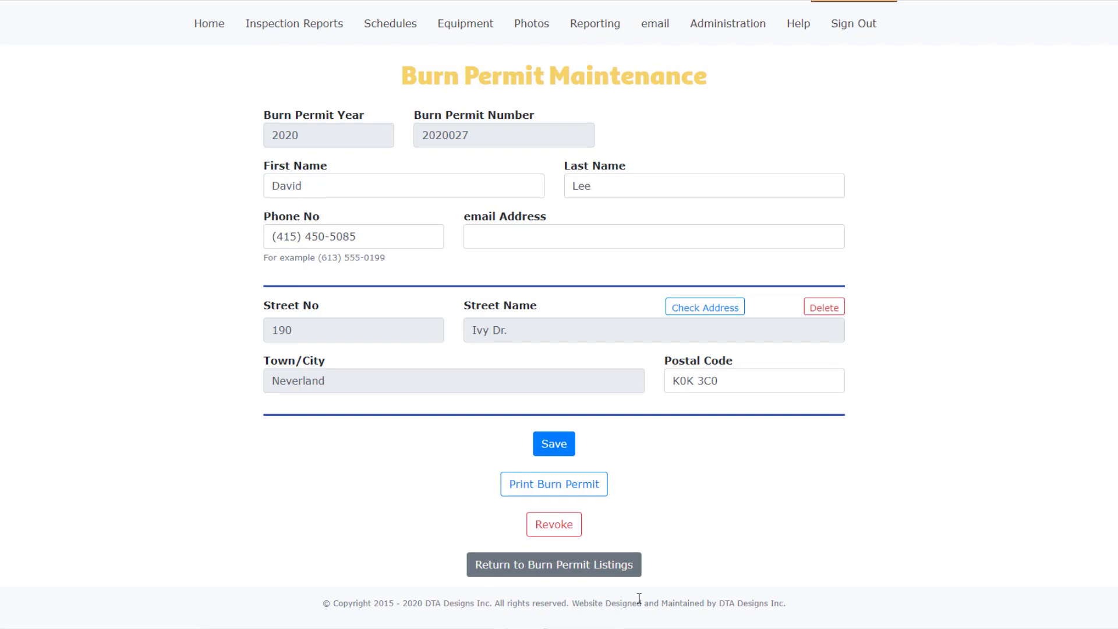
pyautogui.click(604, 571)
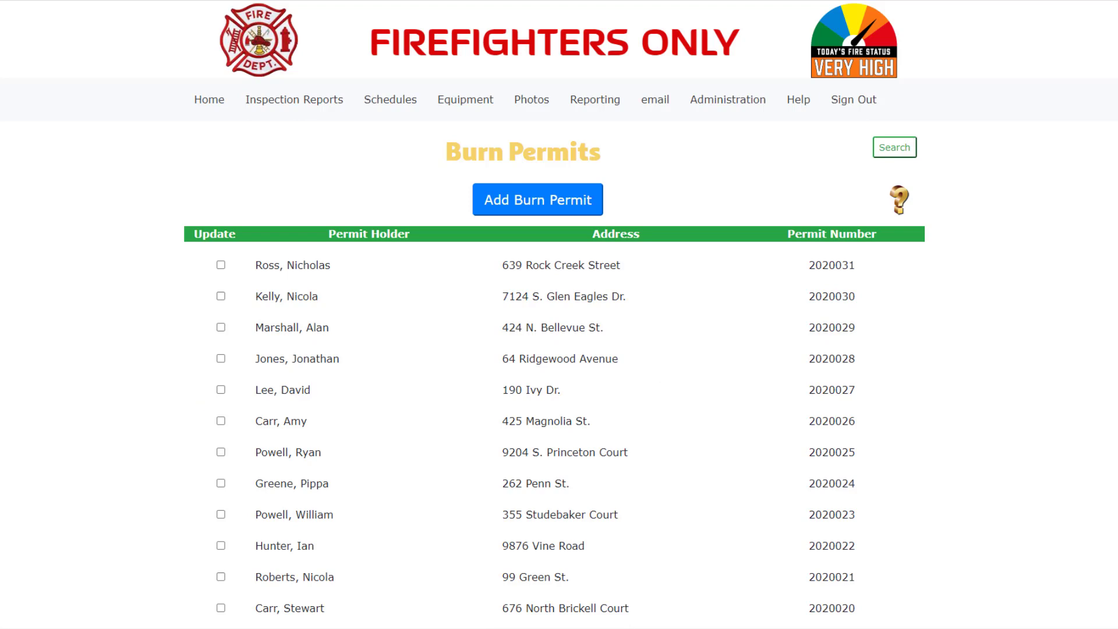
# Start a new 2020 burn permit with Add Burn Permit
pyautogui.click(525, 204)
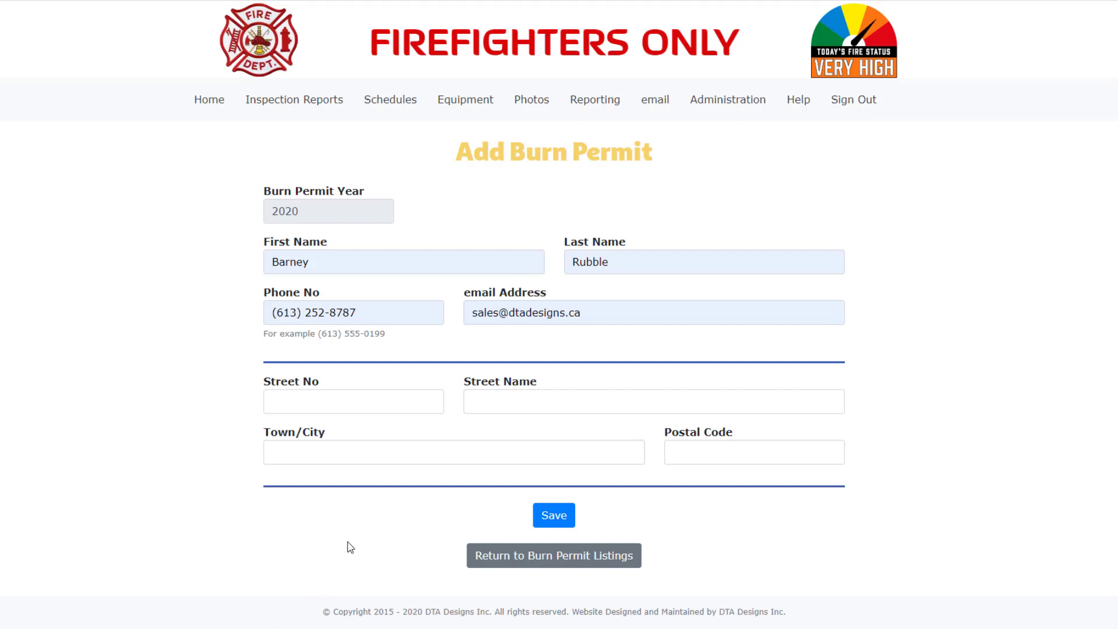
# Bring up the Map Address to Location lookup and begin entering the holder's street address
pyautogui.click(340, 447)
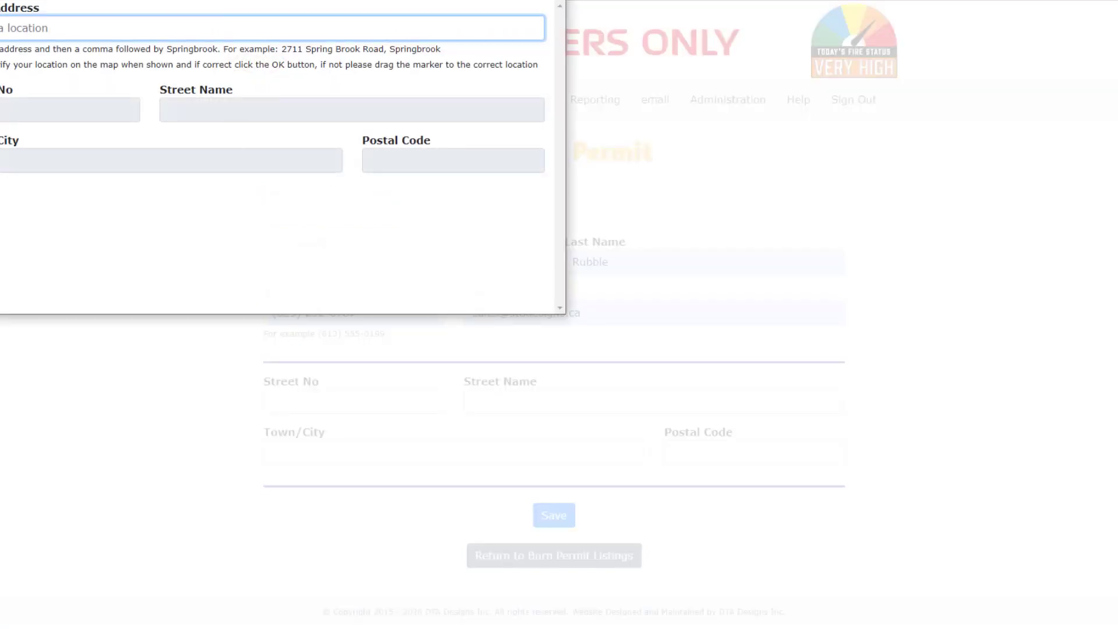
pyautogui.moveTo(219, 0); pyautogui.dragTo(358, 83)
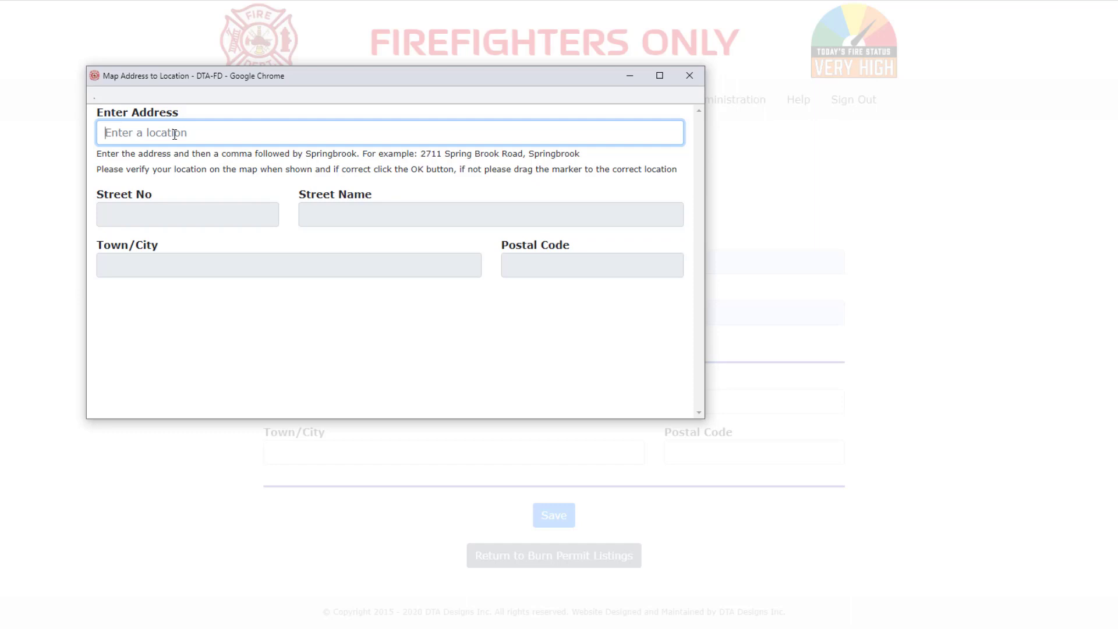
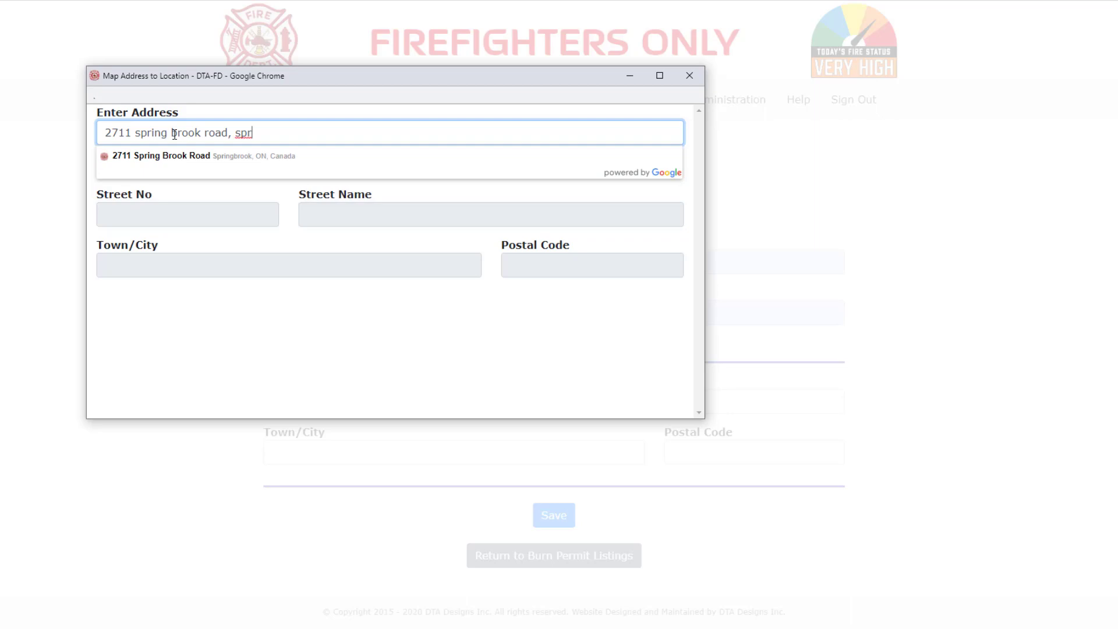
# Pick the matching address suggestion and nudge the map marker onto the property
pyautogui.click(262, 157)
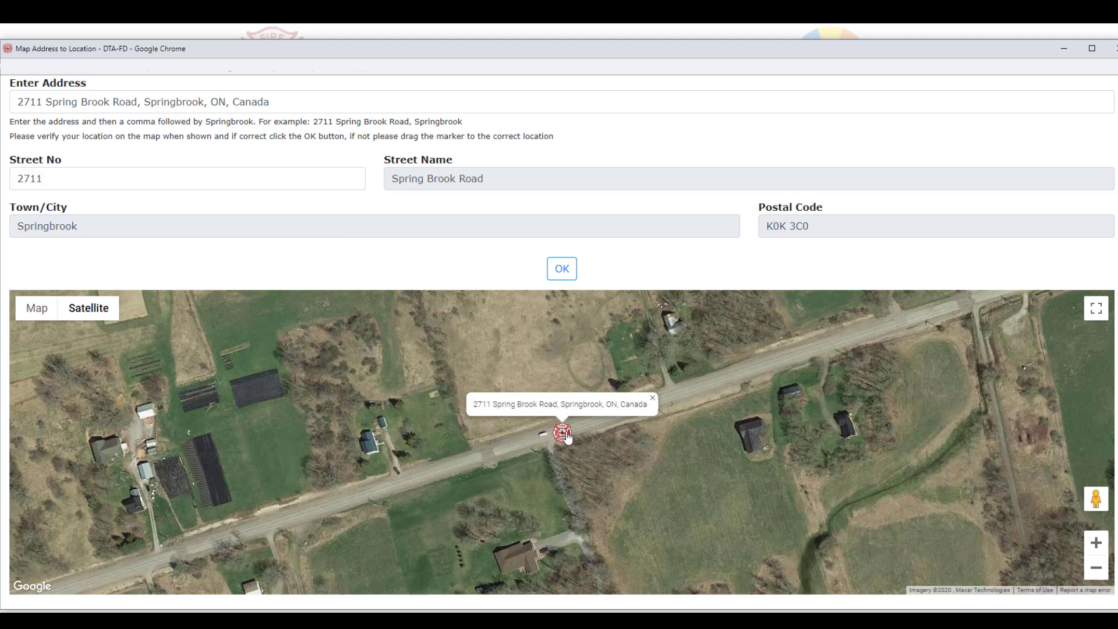
pyautogui.moveTo(567, 437); pyautogui.dragTo(551, 437)
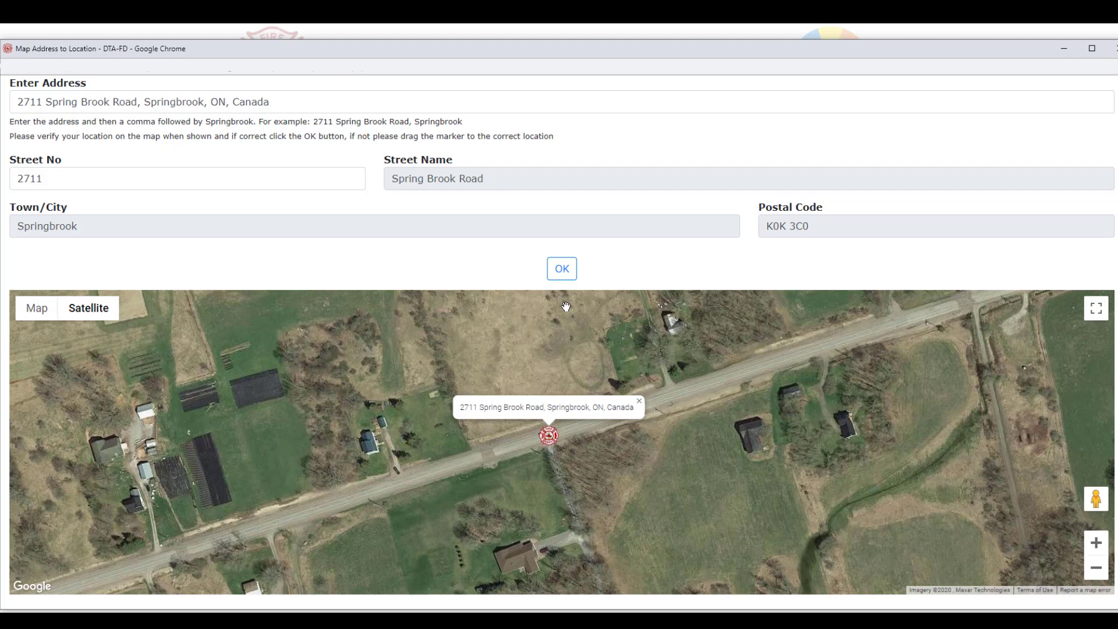
pyautogui.click(563, 269)
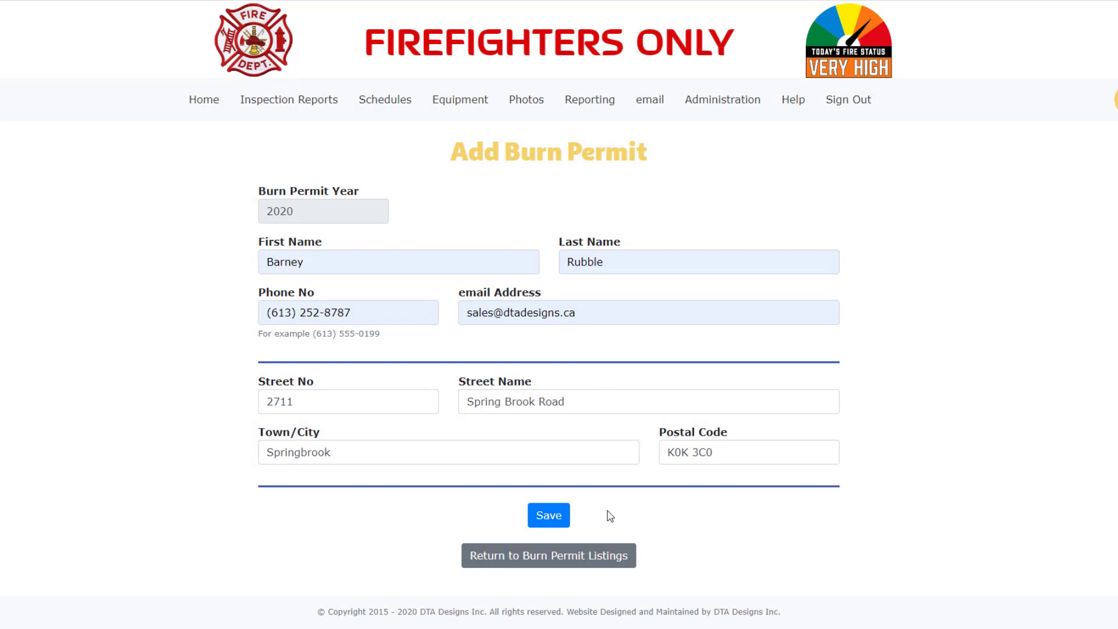
pyautogui.click(546, 520)
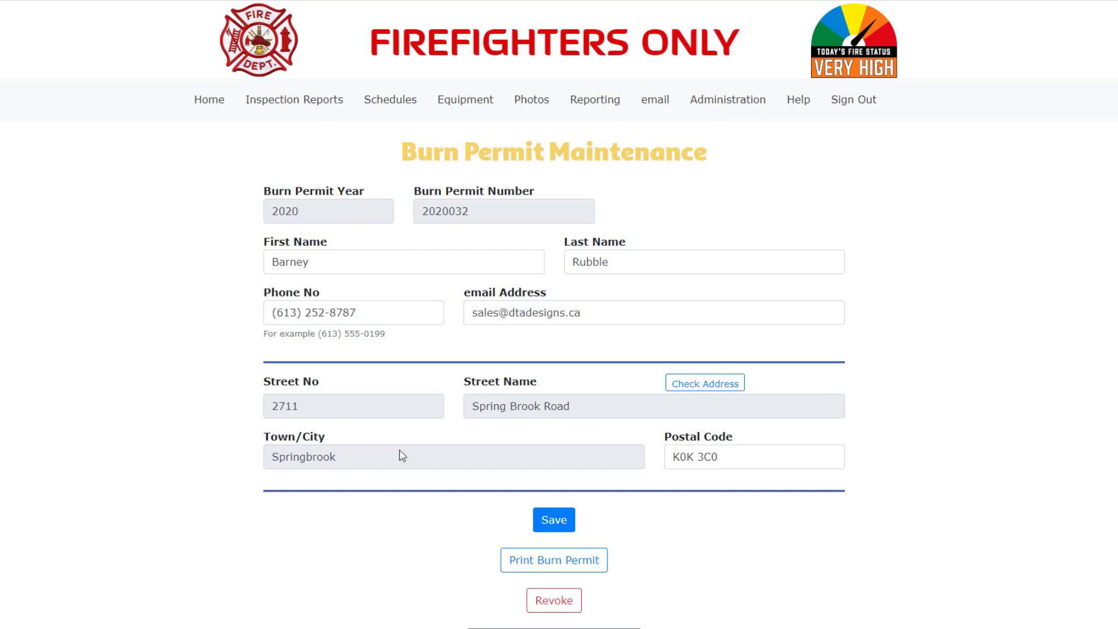
pyautogui.click(541, 563)
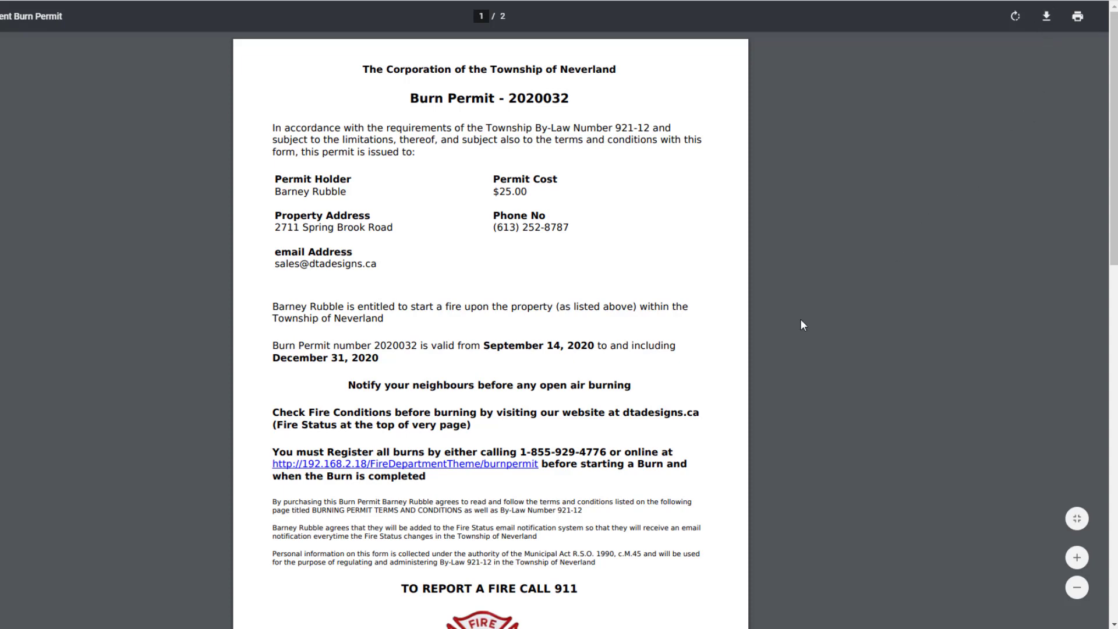
pyautogui.scroll(-3, 799, 326)
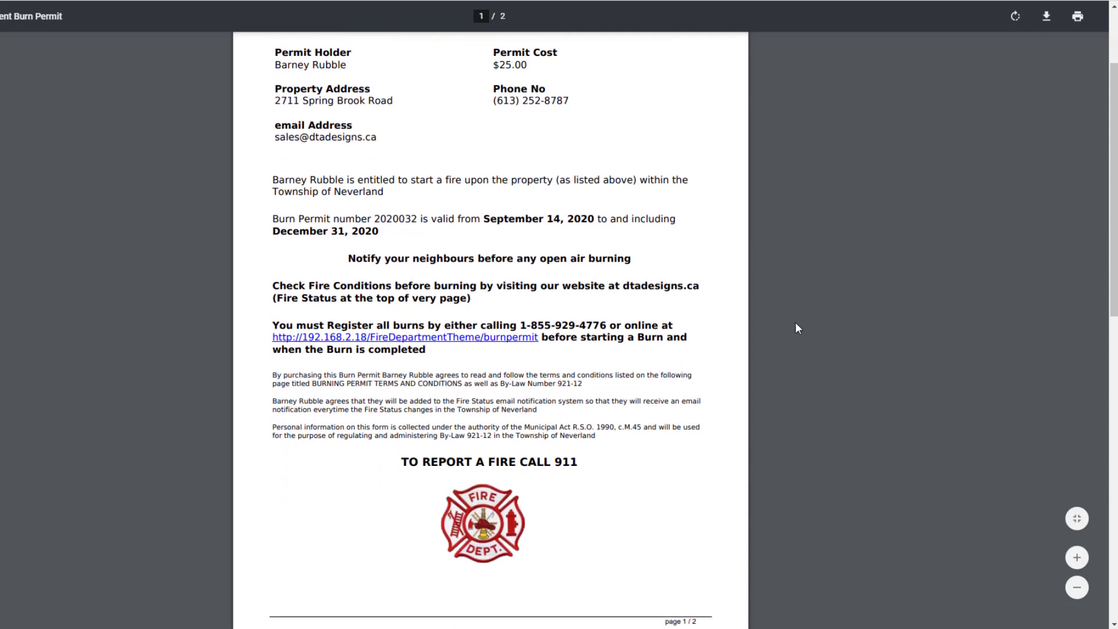
pyautogui.scroll(-1, 784, 342)
pyautogui.scroll(-2, 783, 343)
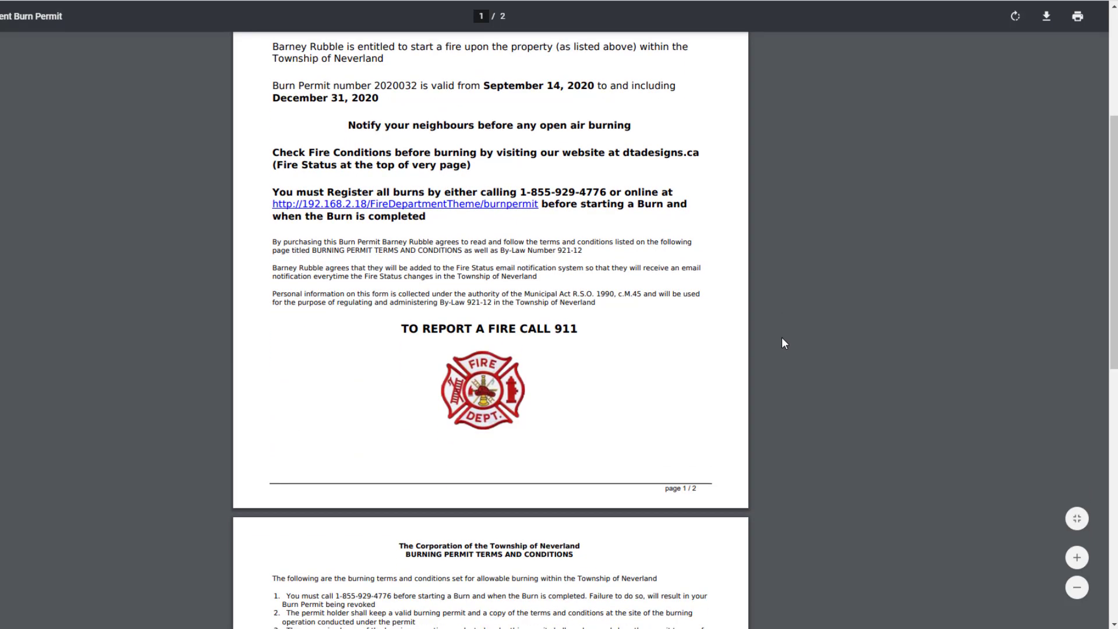
pyautogui.scroll(-3, 781, 342)
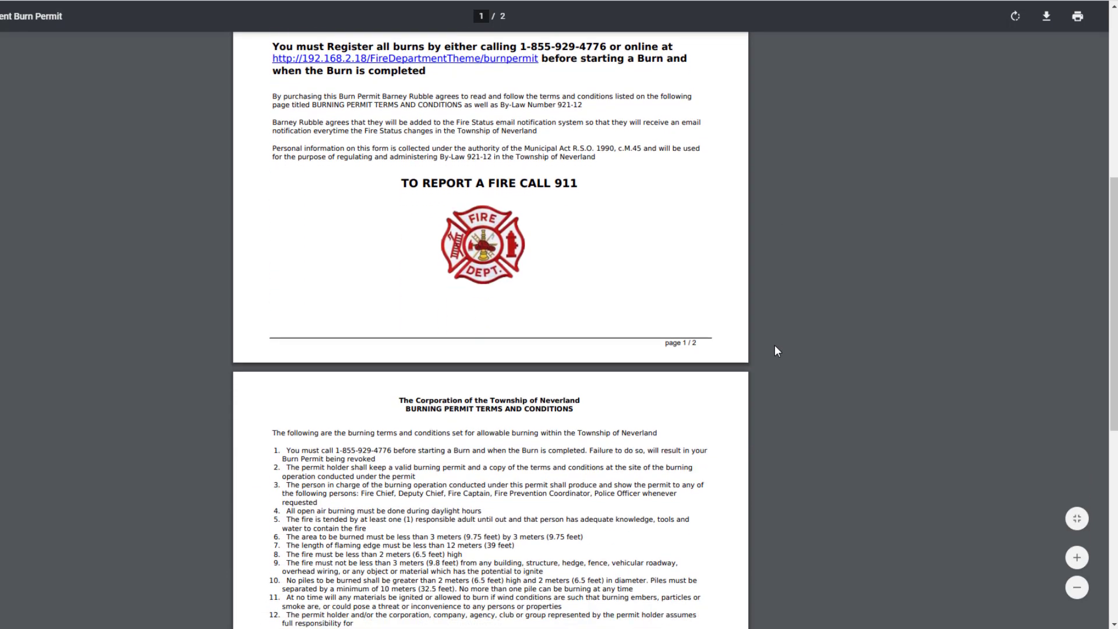
pyautogui.scroll(-4, 776, 350)
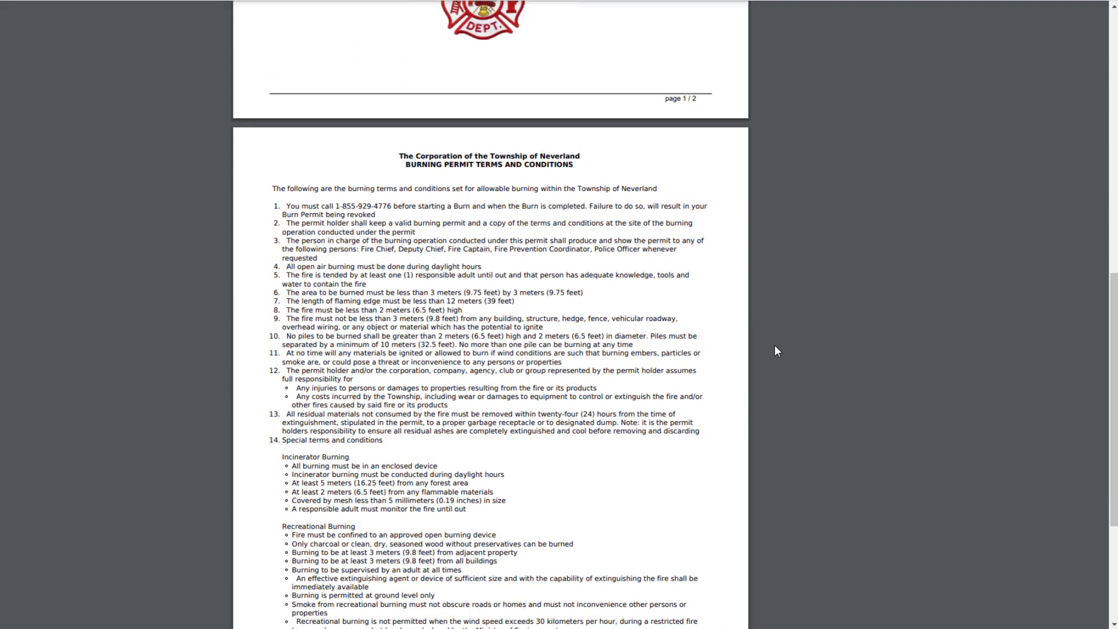
pyautogui.scroll(-4, 776, 351)
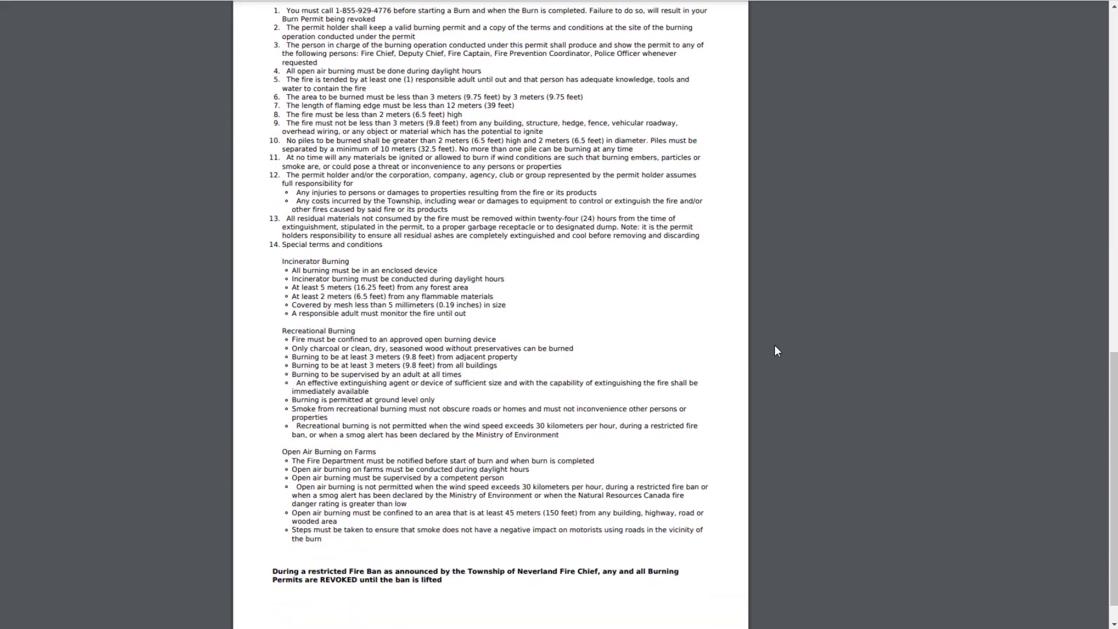